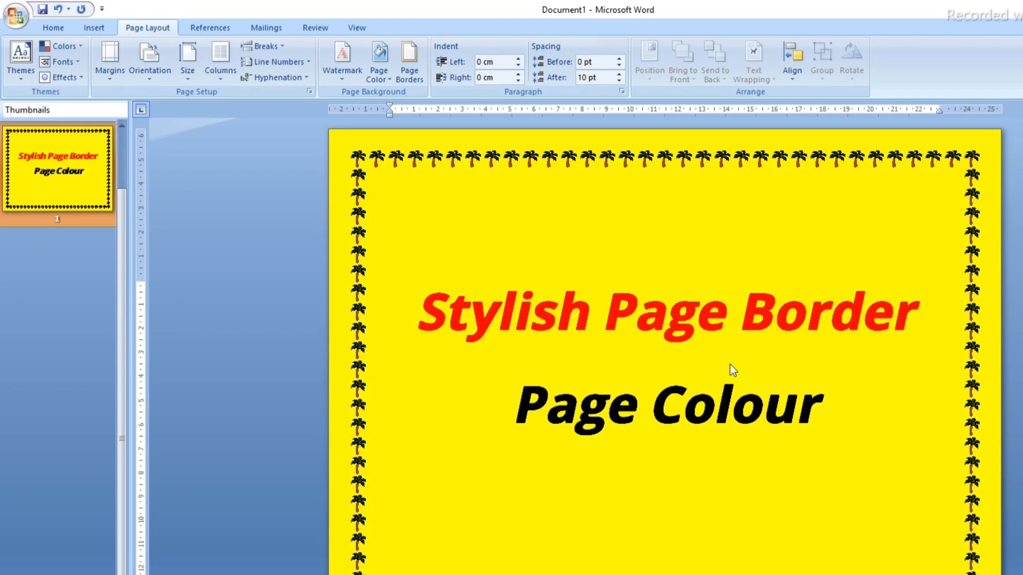
pyautogui.click(728, 317)
pyautogui.moveTo(426, 313); pyautogui.dragTo(907, 326)
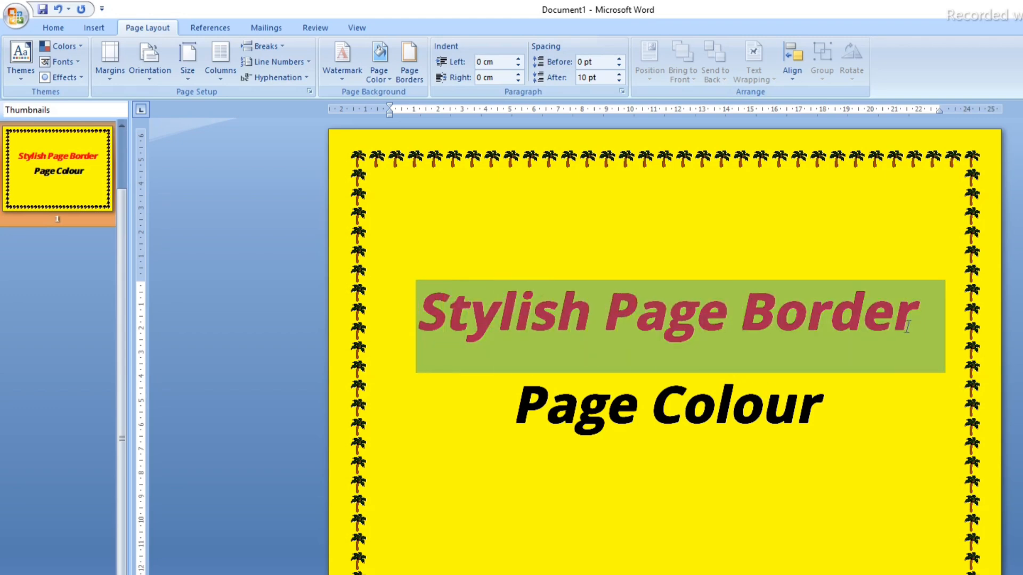
pyautogui.moveTo(516, 410); pyautogui.dragTo(855, 409)
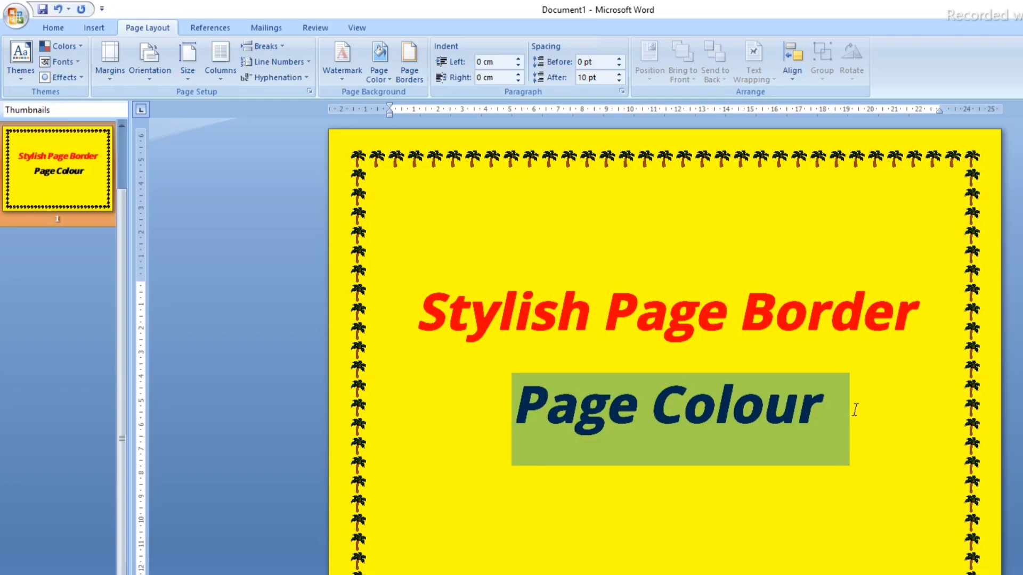
pyautogui.click(835, 463)
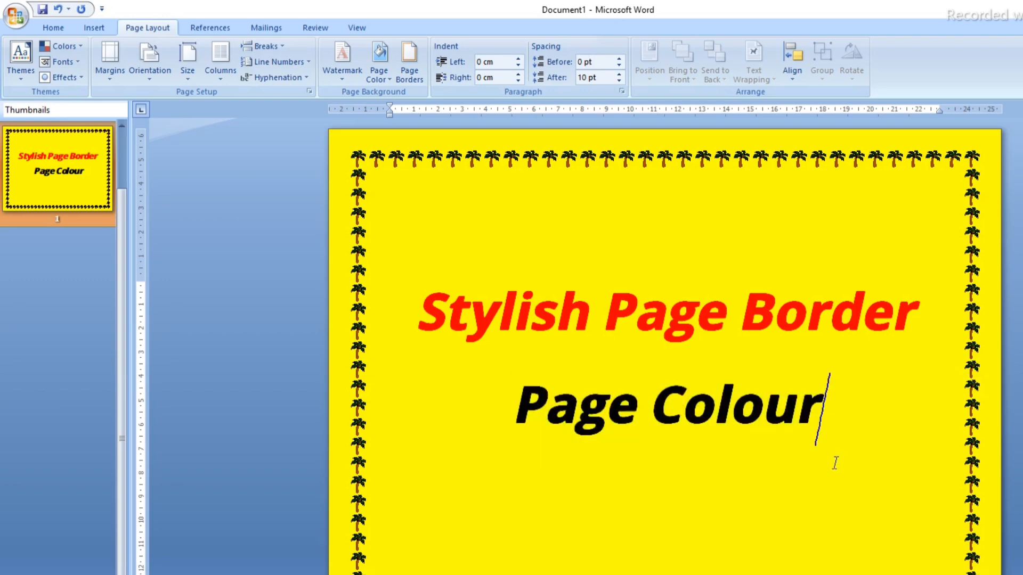
pyautogui.moveTo(826, 410); pyautogui.dragTo(515, 347)
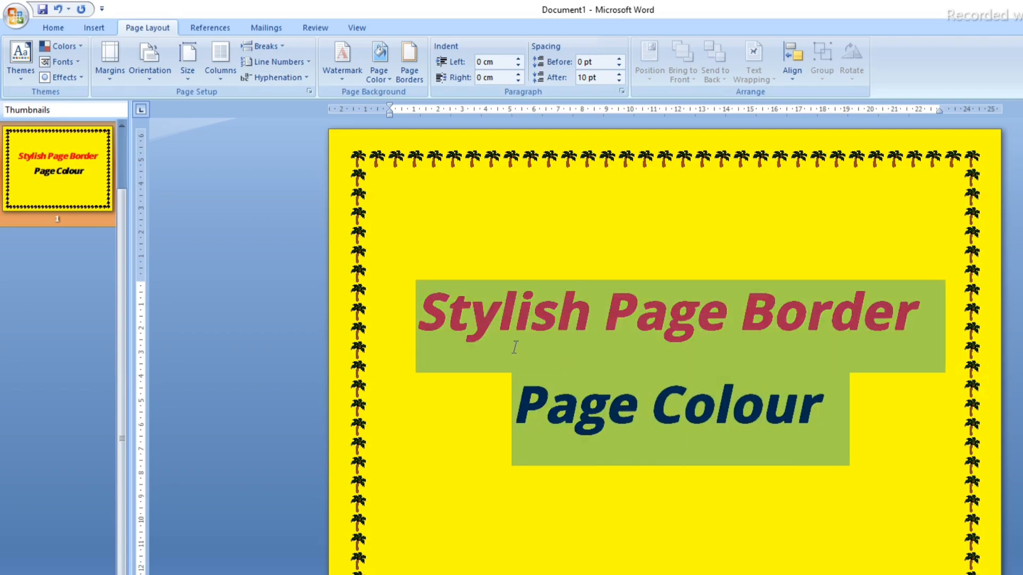
pyautogui.click(485, 375)
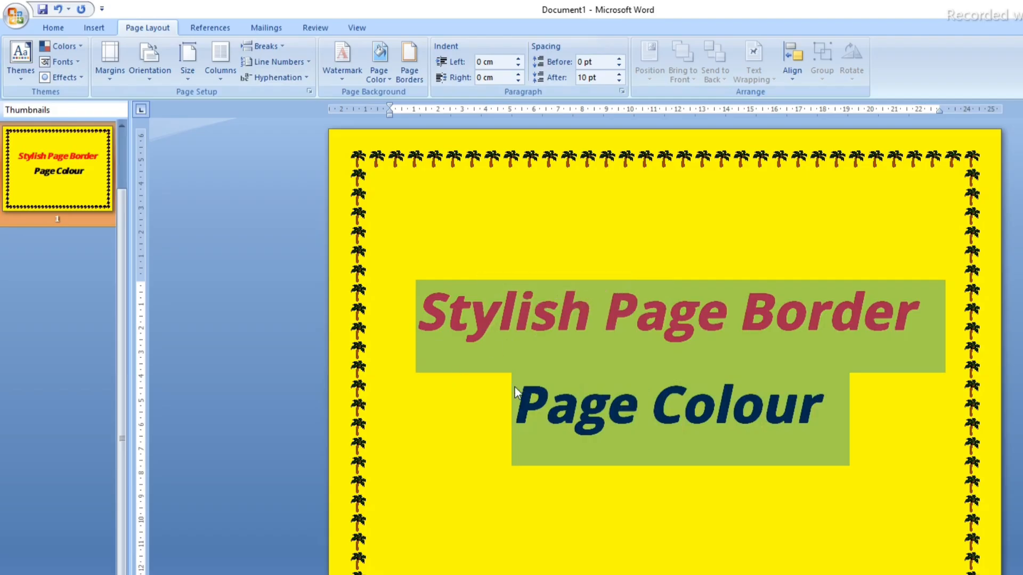
pyautogui.click(632, 406)
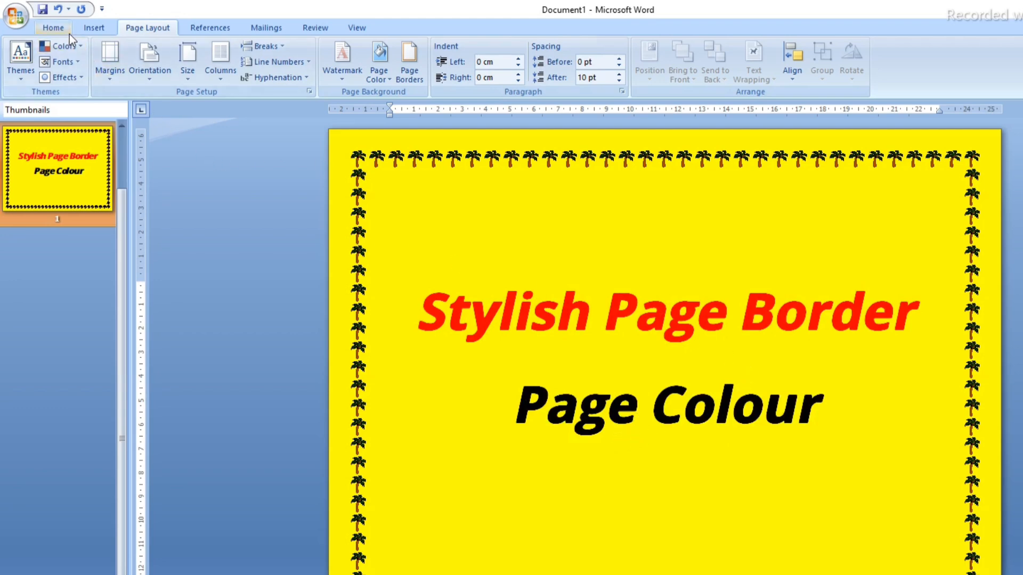
# Close the sample document without saving its changes and close the Unicode font folder window.
pyautogui.hotkey('alt', 'F4')
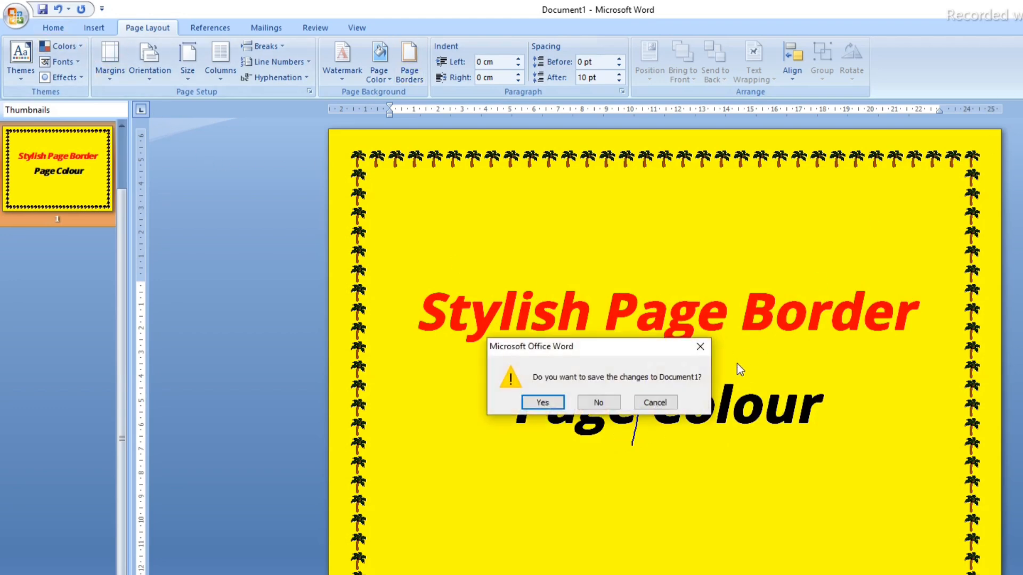
pyautogui.click(599, 402)
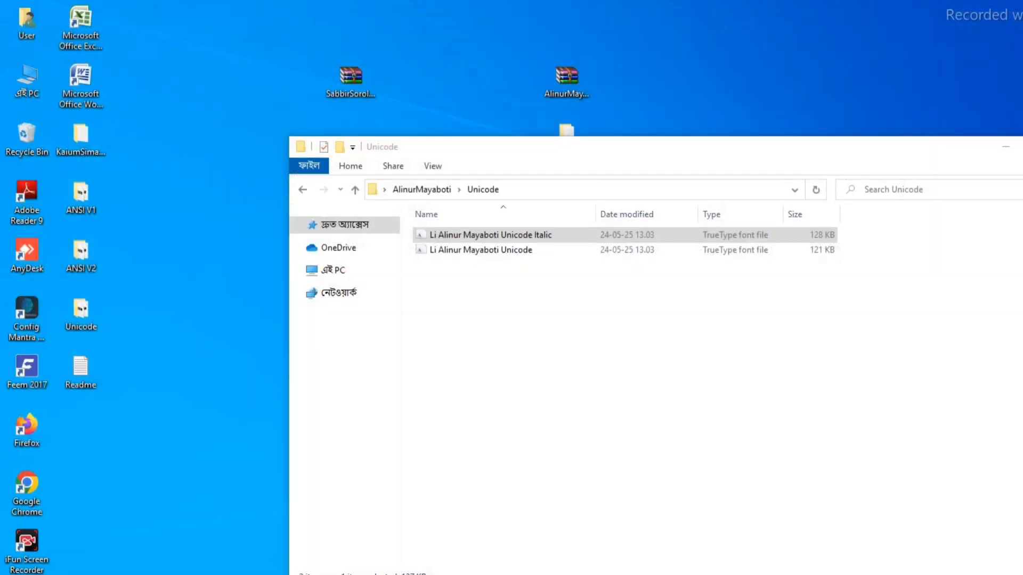
pyautogui.hotkey('alt', 'F4')
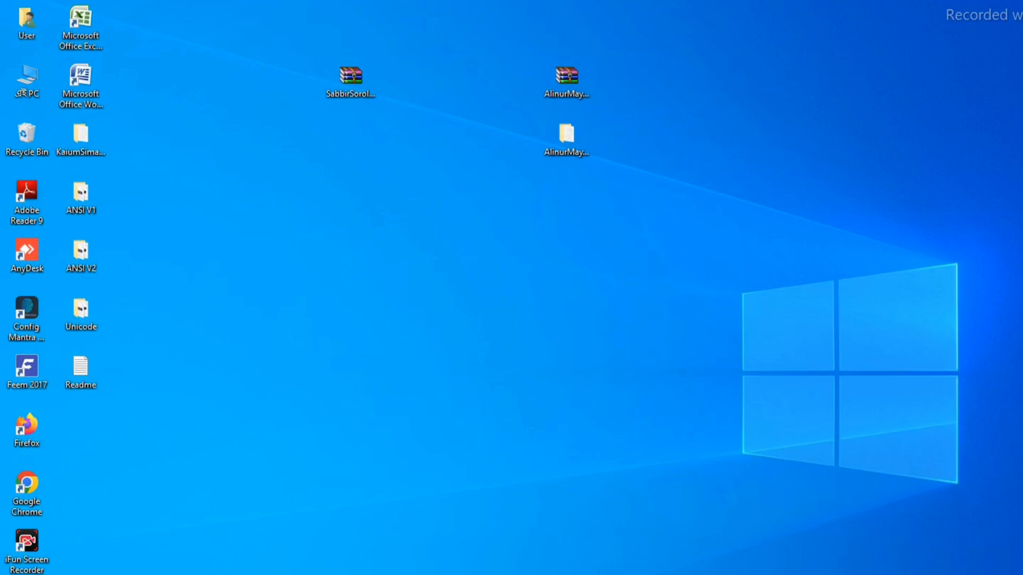
# Search for Microsoft Office Word 2007 and launch it with a blank document.
pyautogui.press('super')
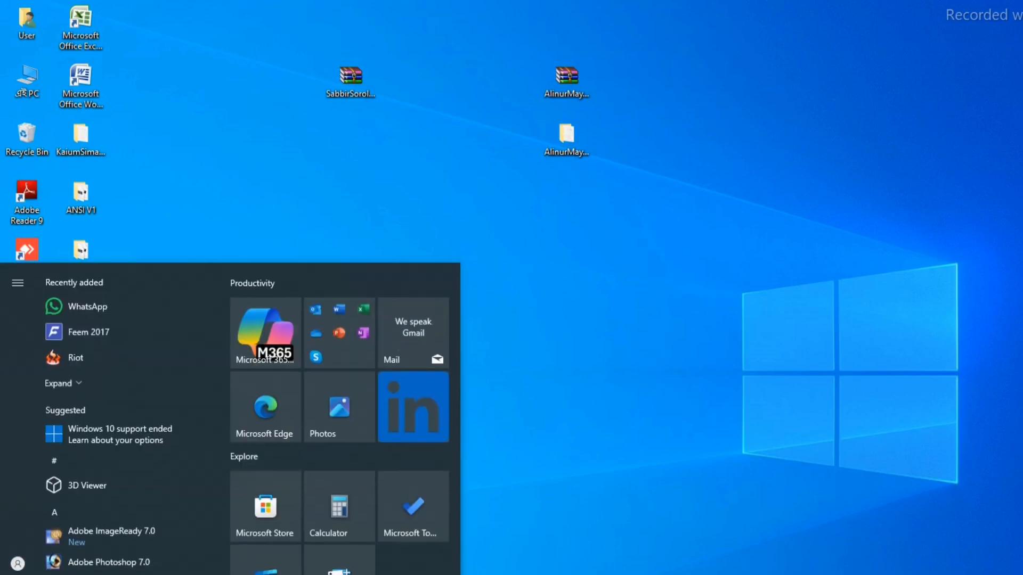
pyautogui.write('wor')
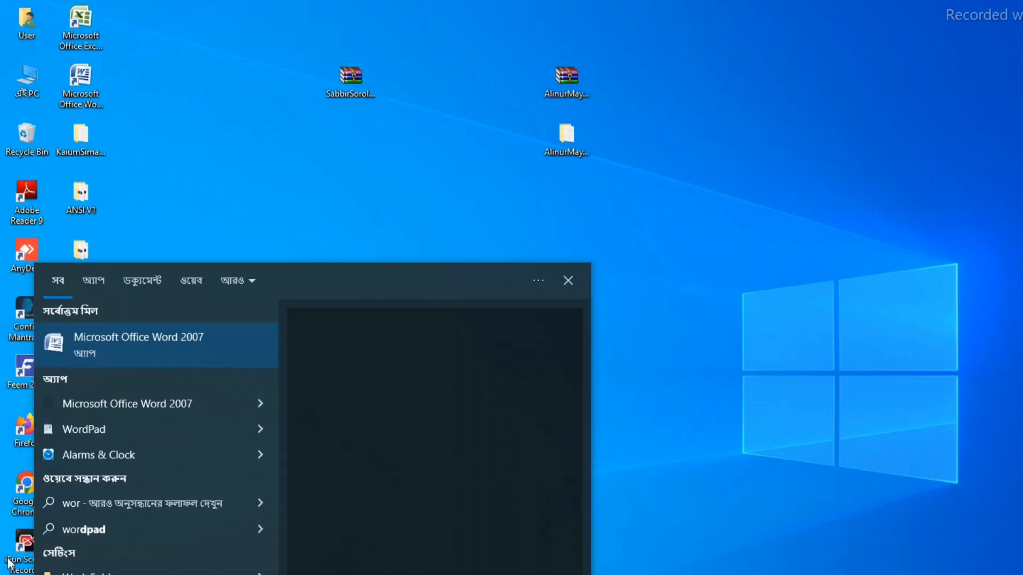
pyautogui.click(127, 358)
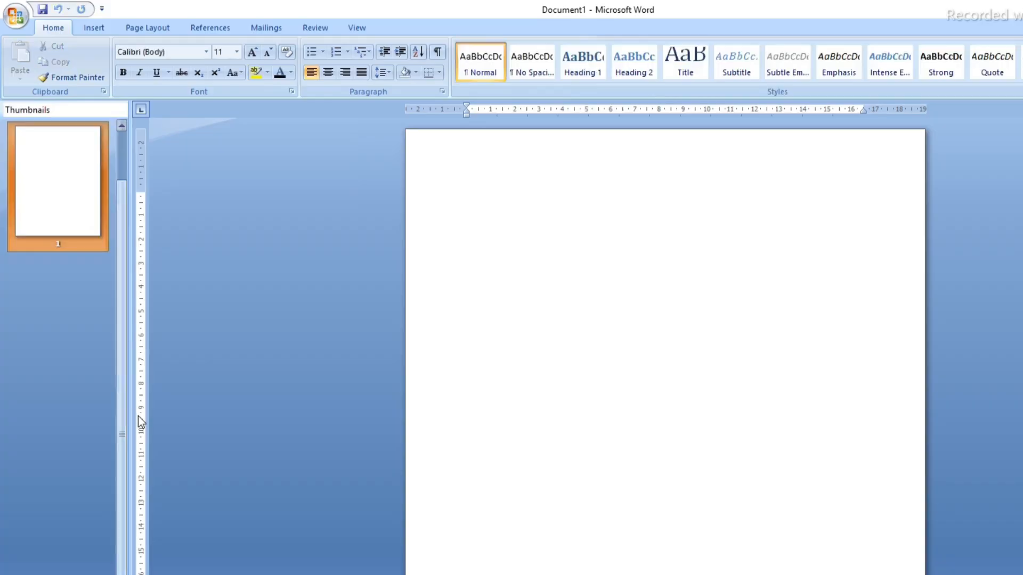
# Change the blank document's page orientation to landscape.
pyautogui.click(142, 30)
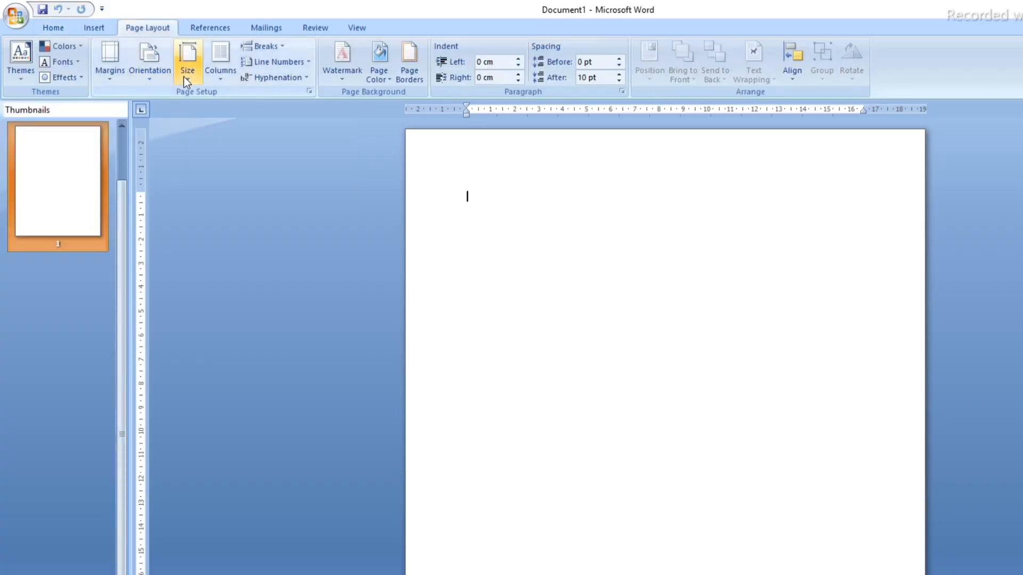
pyautogui.click(184, 77)
pyautogui.click(150, 82)
pyautogui.click(167, 133)
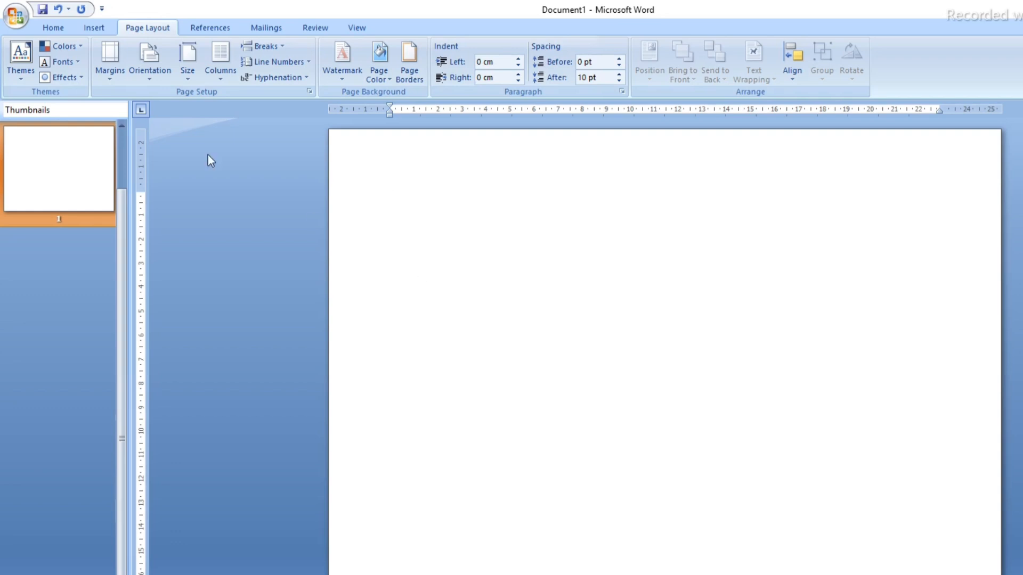
# Open the page border settings and choose the Box setting for the whole document.
pyautogui.click(56, 29)
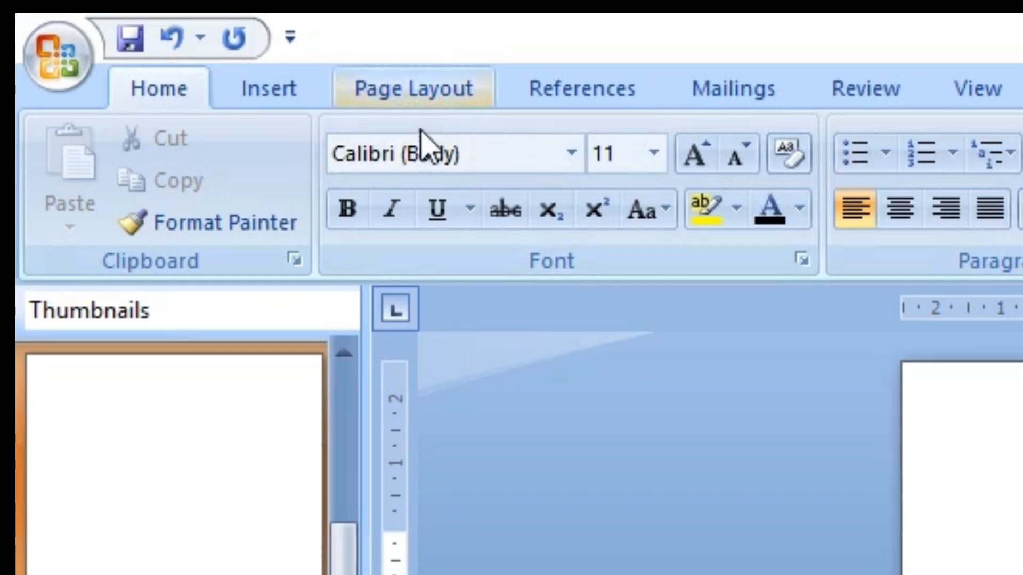
pyautogui.click(451, 99)
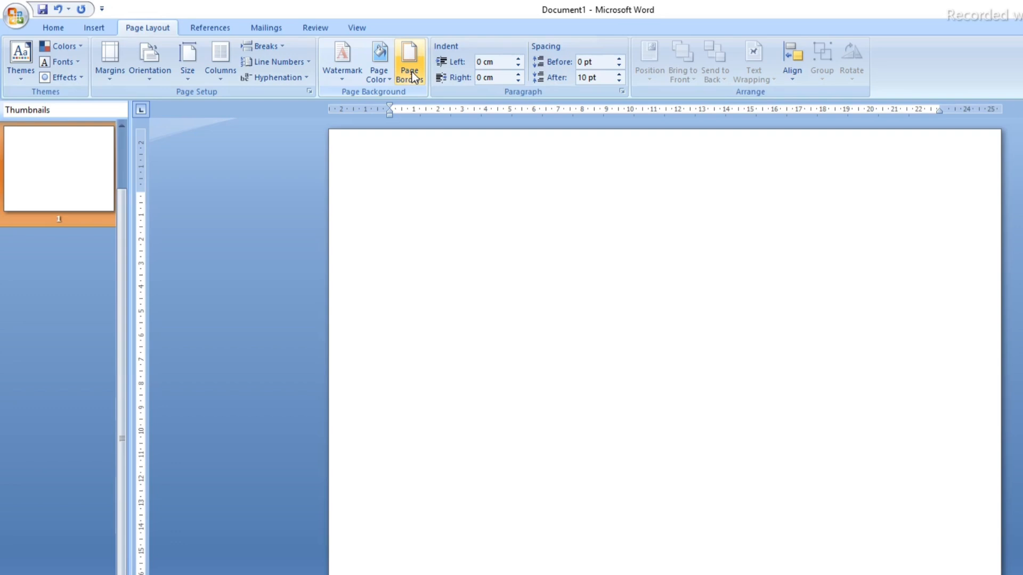
pyautogui.click(413, 77)
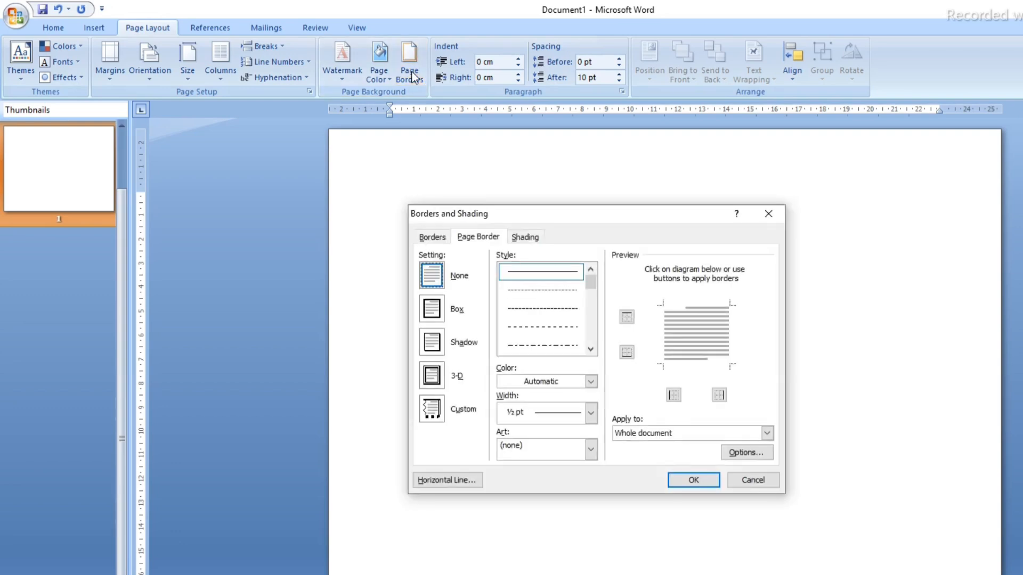
pyautogui.moveTo(577, 216); pyautogui.dragTo(638, 231)
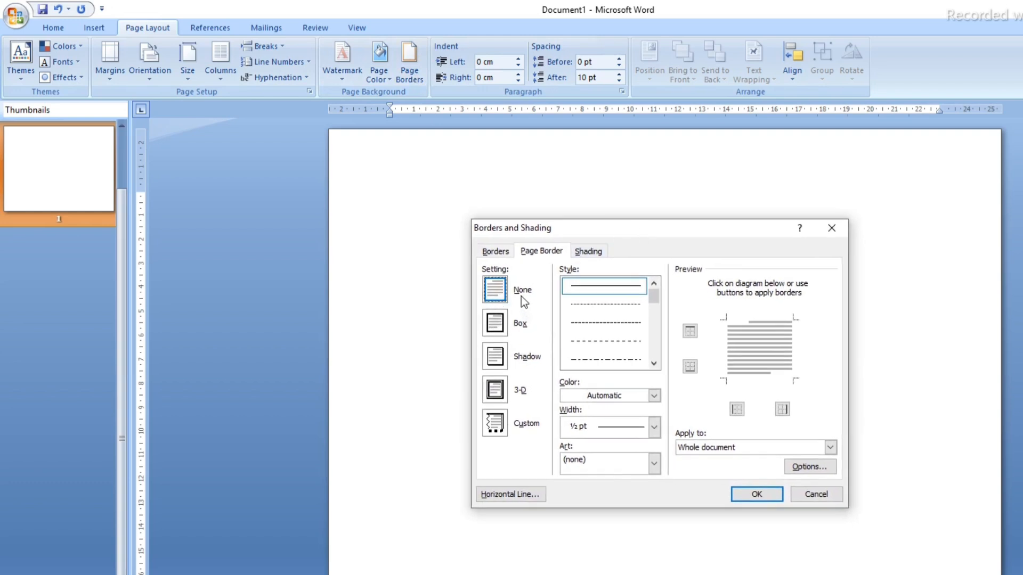
pyautogui.click(501, 328)
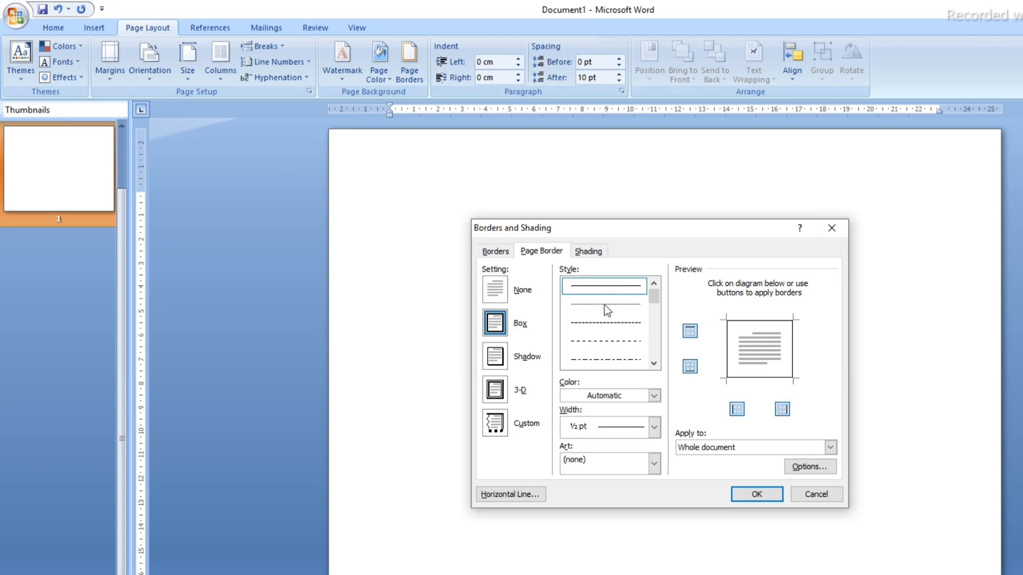
# Examine the line styles, colours and widths offered for the page border, keeping the solid line style.
pyautogui.click(653, 364)
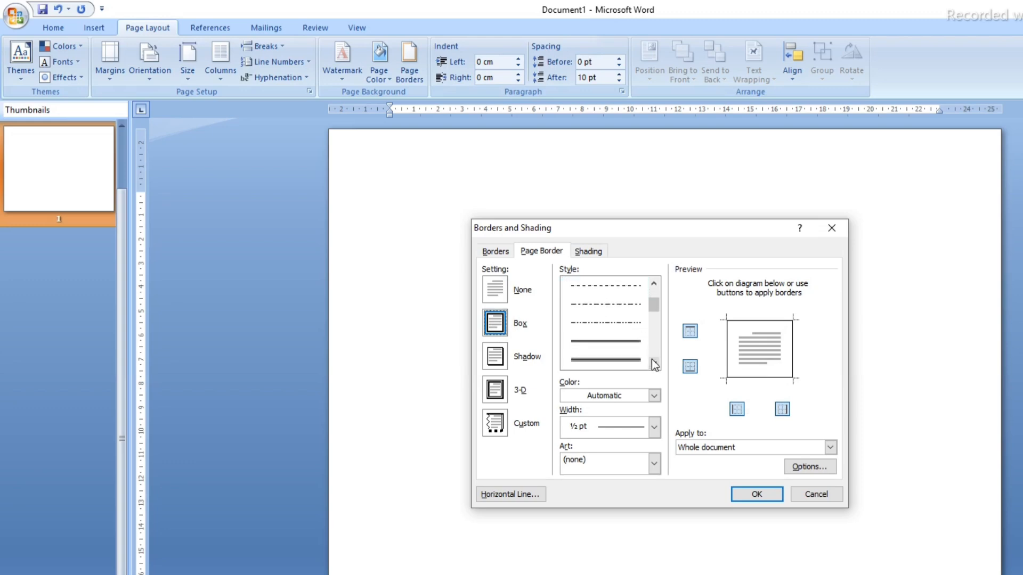
pyautogui.click(654, 286)
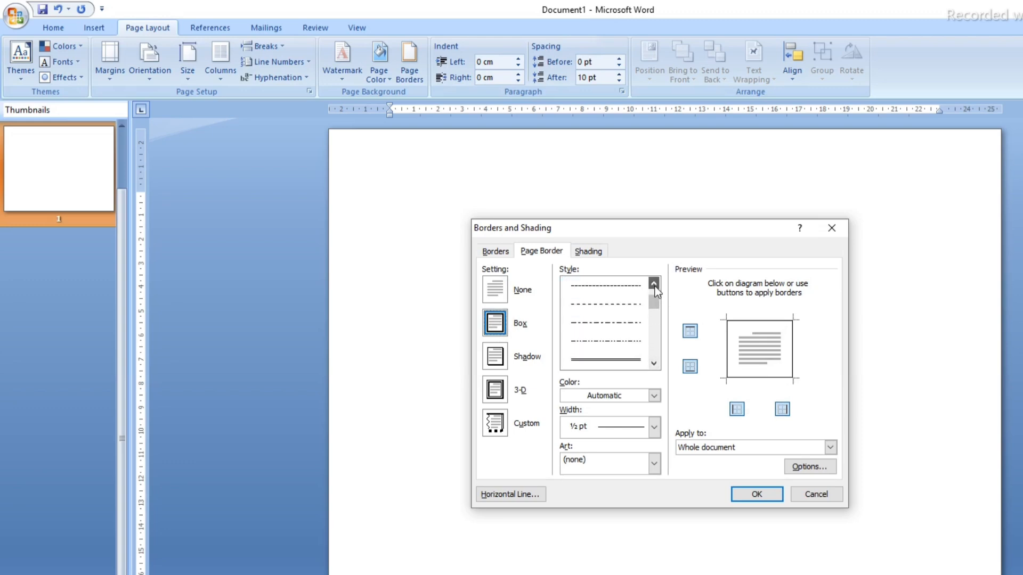
pyautogui.click(610, 290)
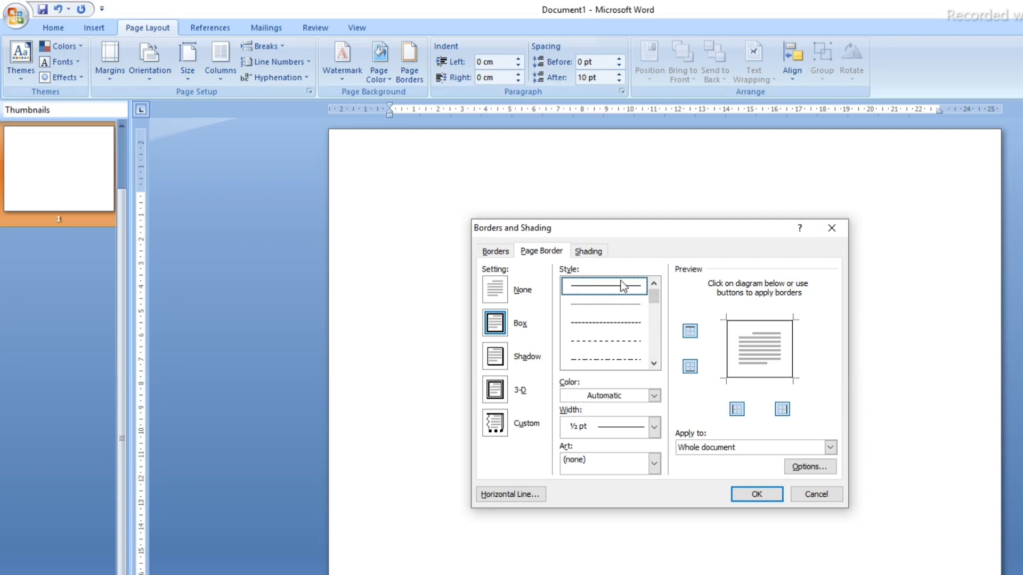
pyautogui.click(654, 396)
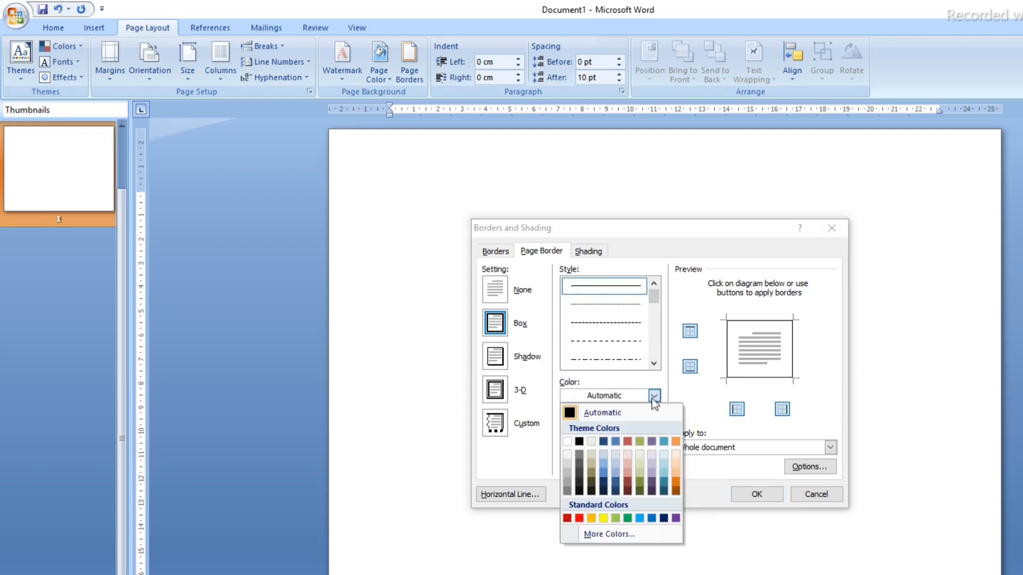
pyautogui.click(673, 385)
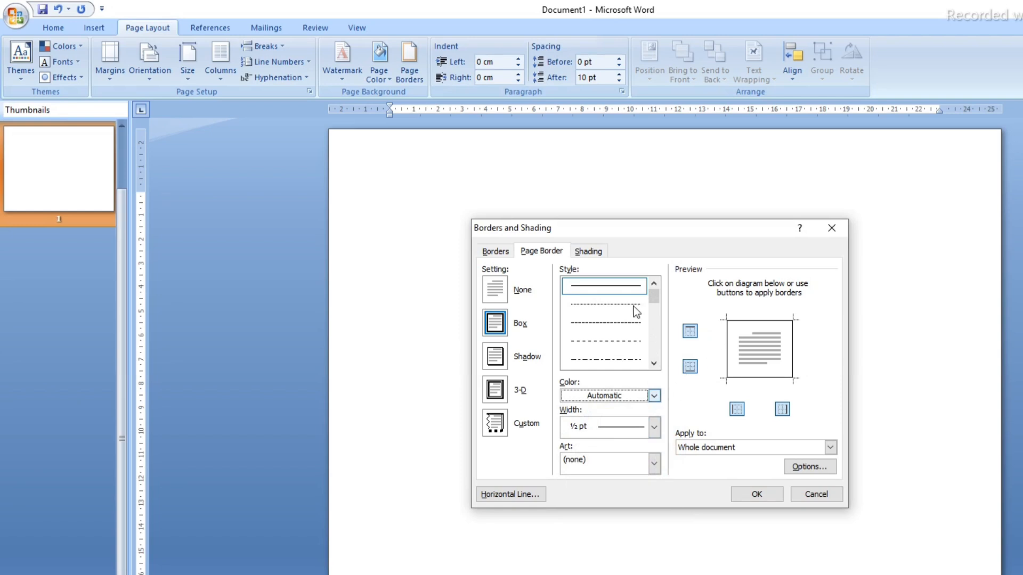
pyautogui.click(654, 426)
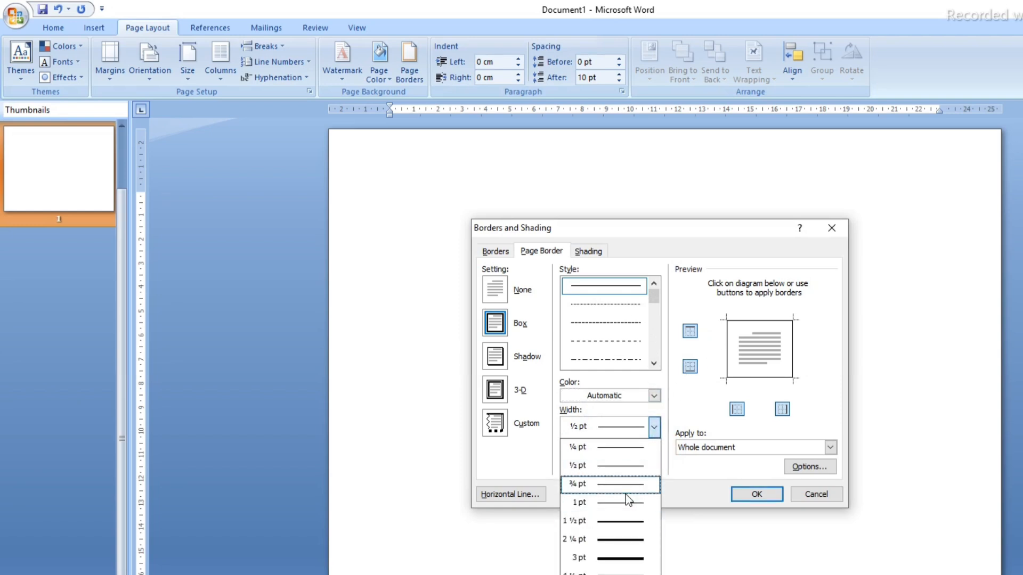
pyautogui.click(686, 413)
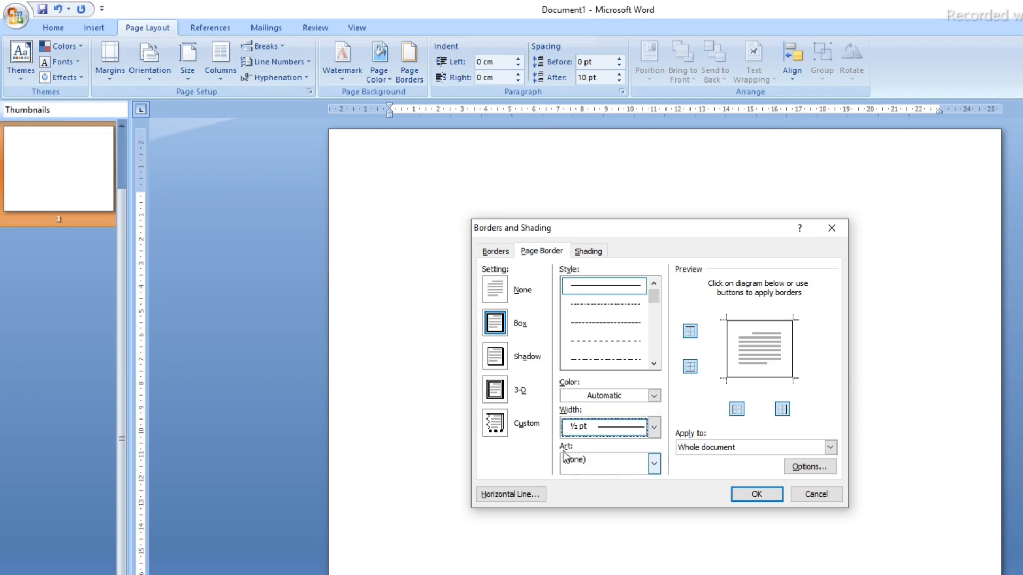
# Choose the palm tree art as the page border design.
pyautogui.click(654, 465)
pyautogui.scroll(-1, 610, 541)
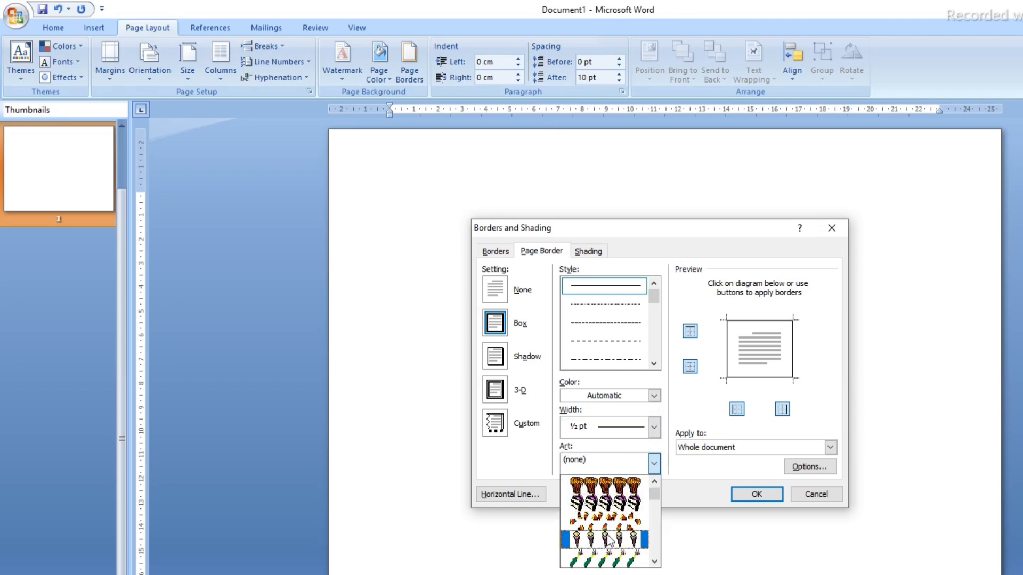
pyautogui.scroll(-2, 610, 541)
pyautogui.scroll(-1, 611, 540)
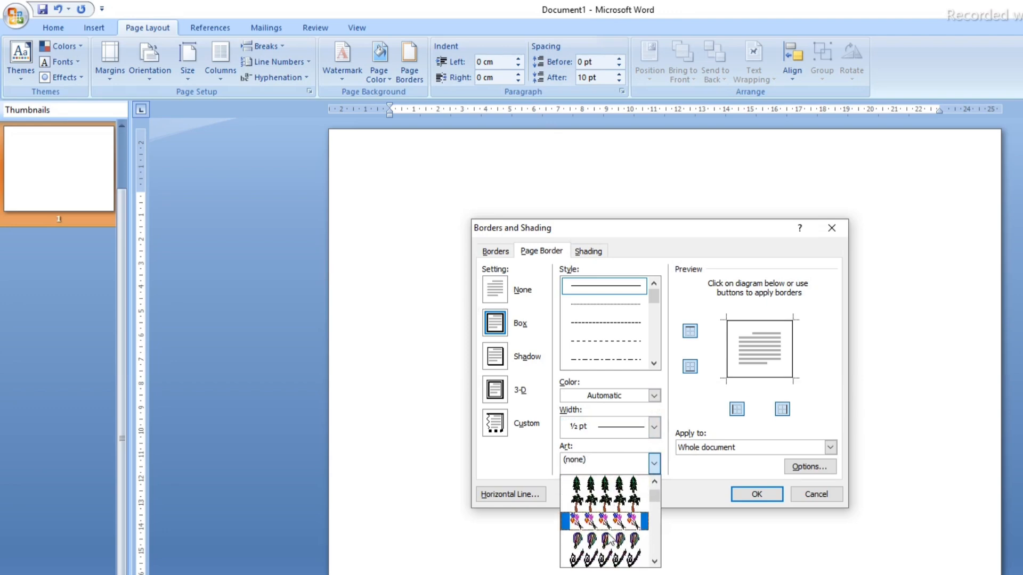
pyautogui.click(603, 501)
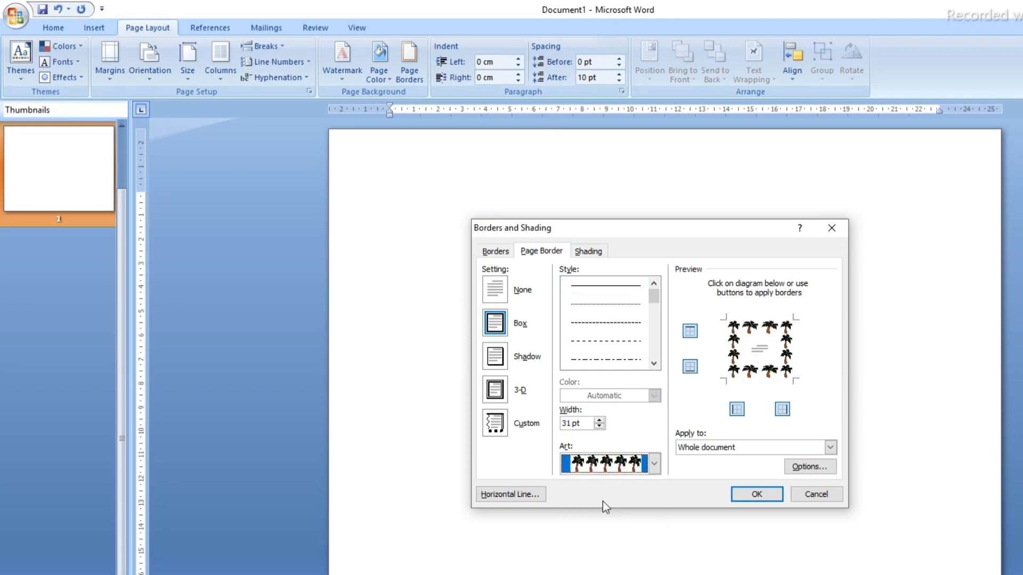
# Set the palm tree border's width to 19 pt and apply it to the whole document.
pyautogui.click(599, 427)
pyautogui.click(599, 427)
pyautogui.click(599, 427)
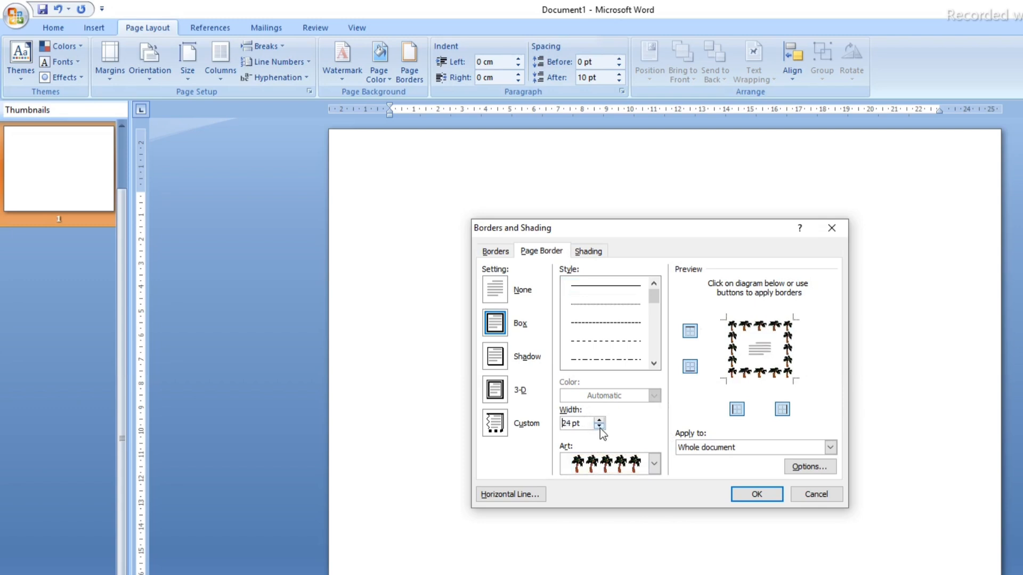
pyautogui.click(599, 427)
pyautogui.click(599, 427)
pyautogui.click(600, 427)
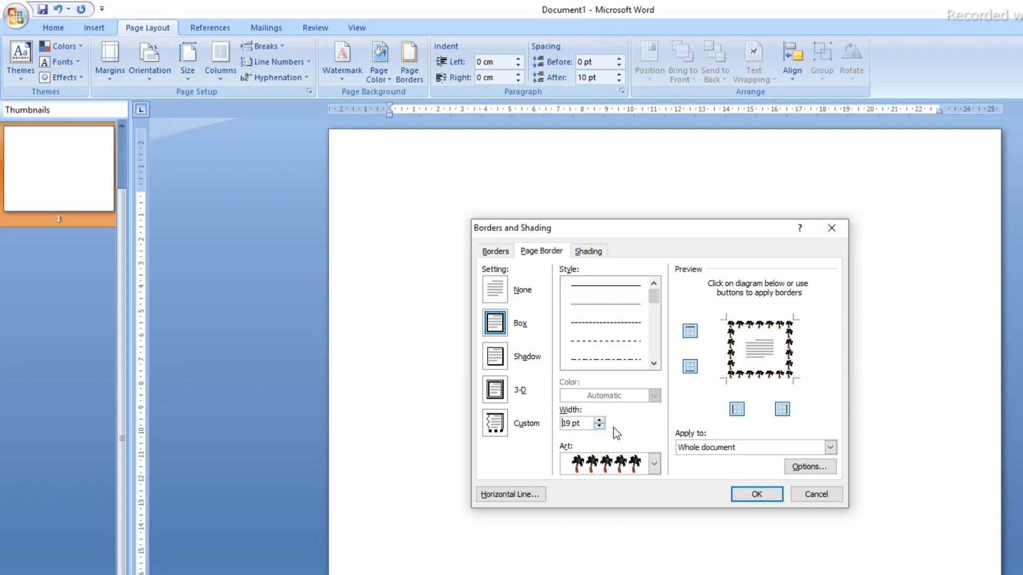
pyautogui.click(757, 494)
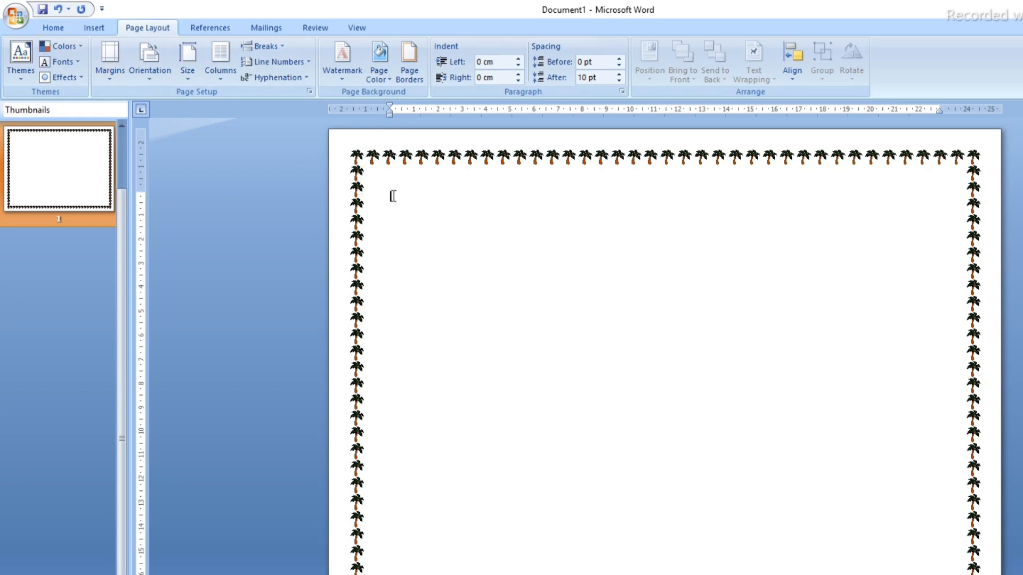
# Replace the palm tree page border with the red hearts art design and apply it to the whole document.
pyautogui.click(57, 29)
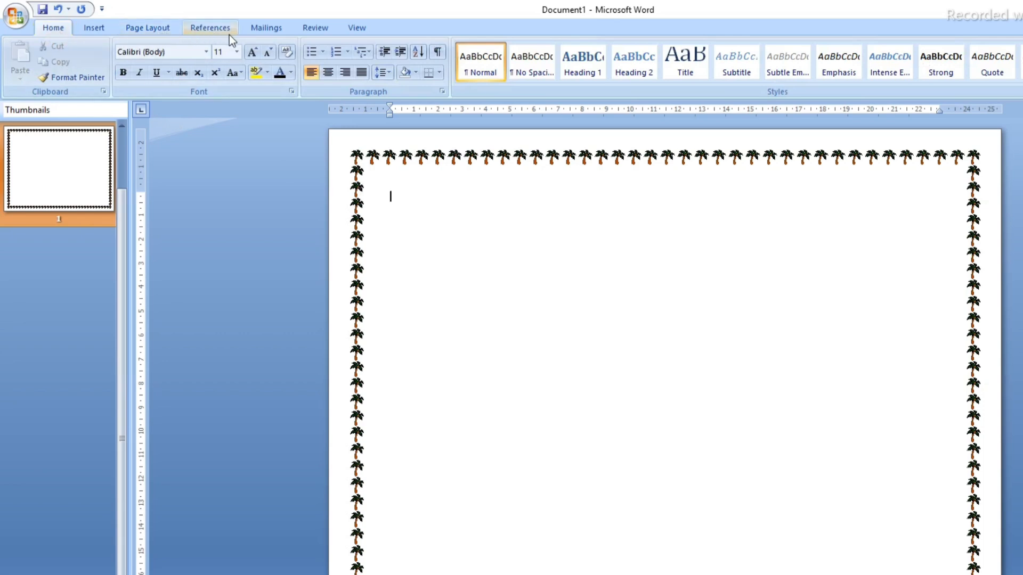
pyautogui.click(152, 33)
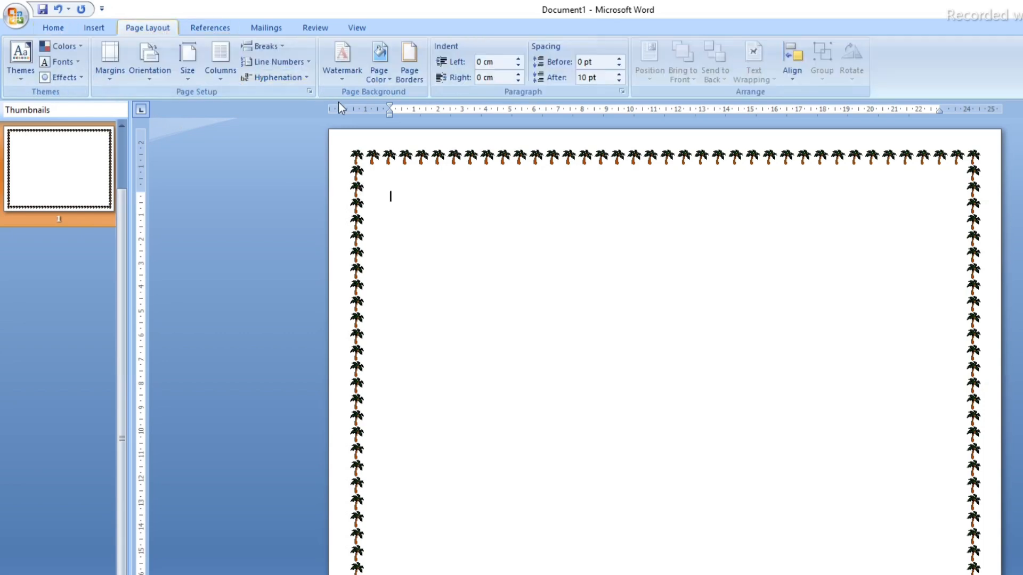
pyautogui.click(409, 67)
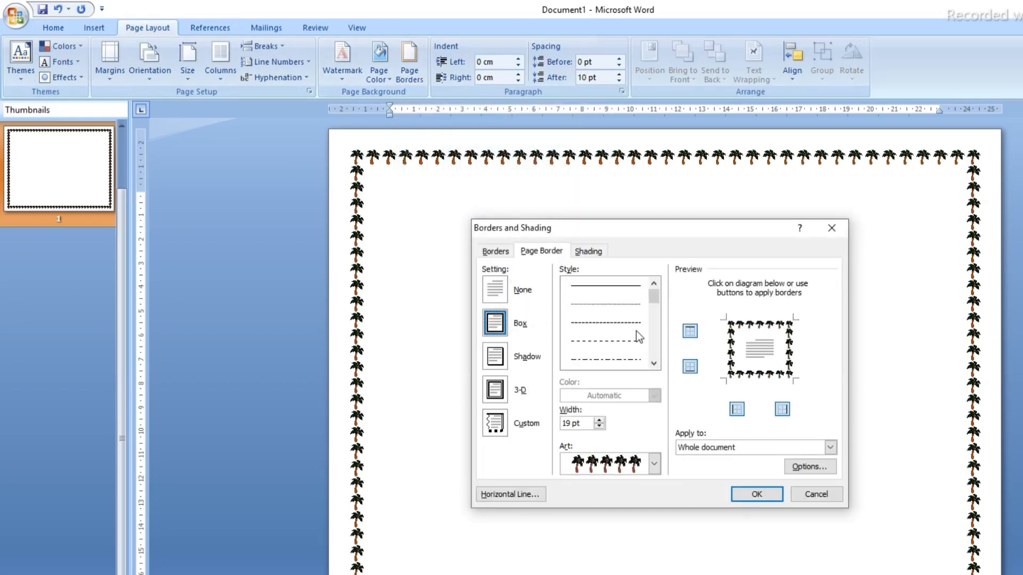
pyautogui.click(653, 464)
pyautogui.scroll(-5, 612, 533)
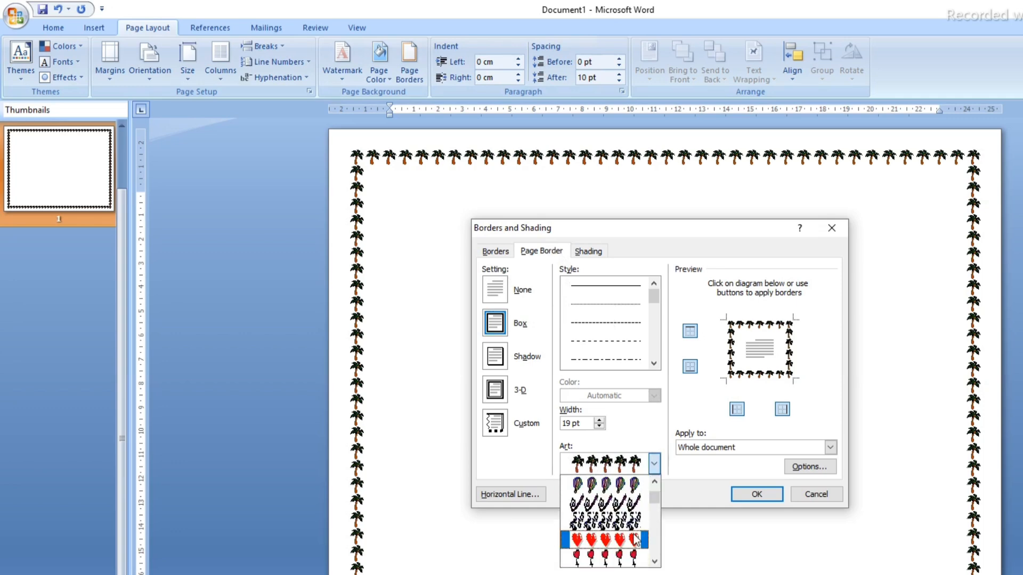
pyautogui.scroll(-2, 628, 536)
pyautogui.click(610, 505)
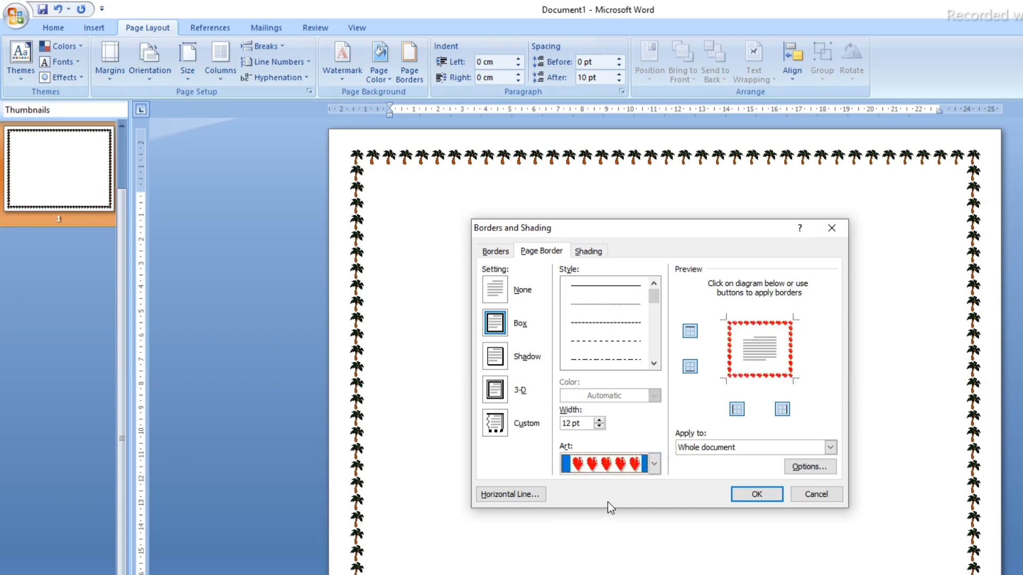
pyautogui.click(757, 494)
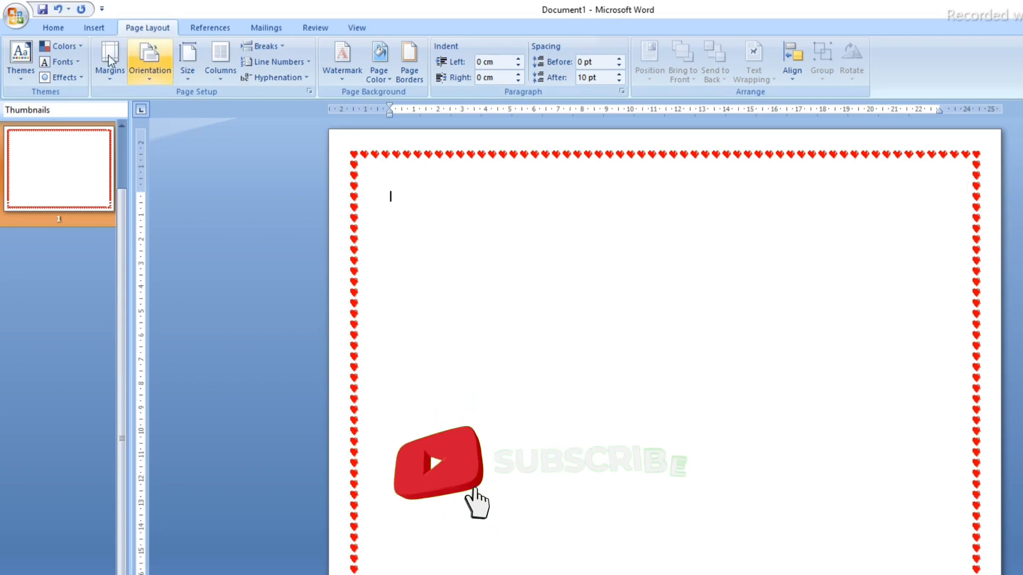
# Set the page colour to the standard Green.
pyautogui.click(53, 28)
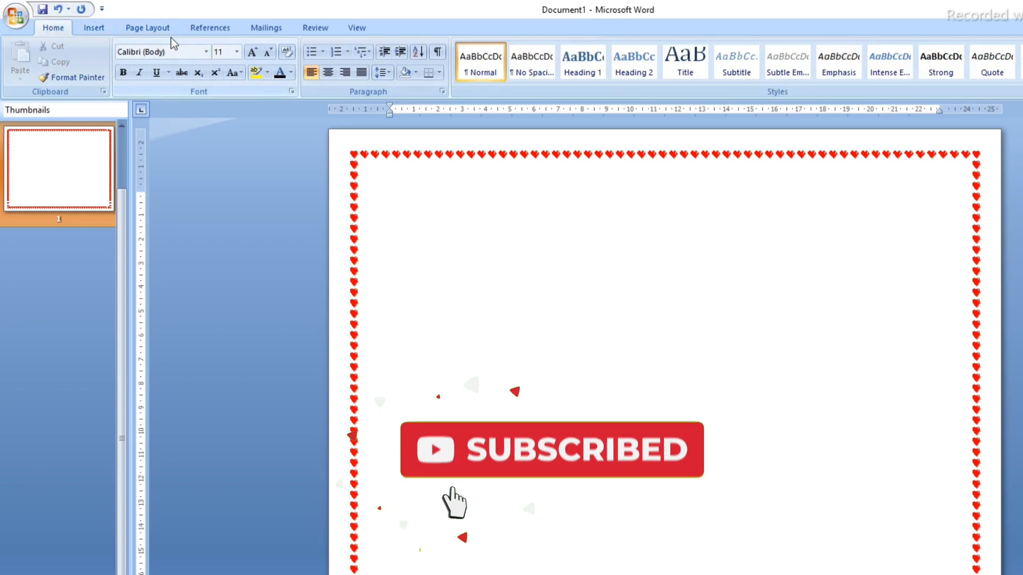
pyautogui.click(147, 27)
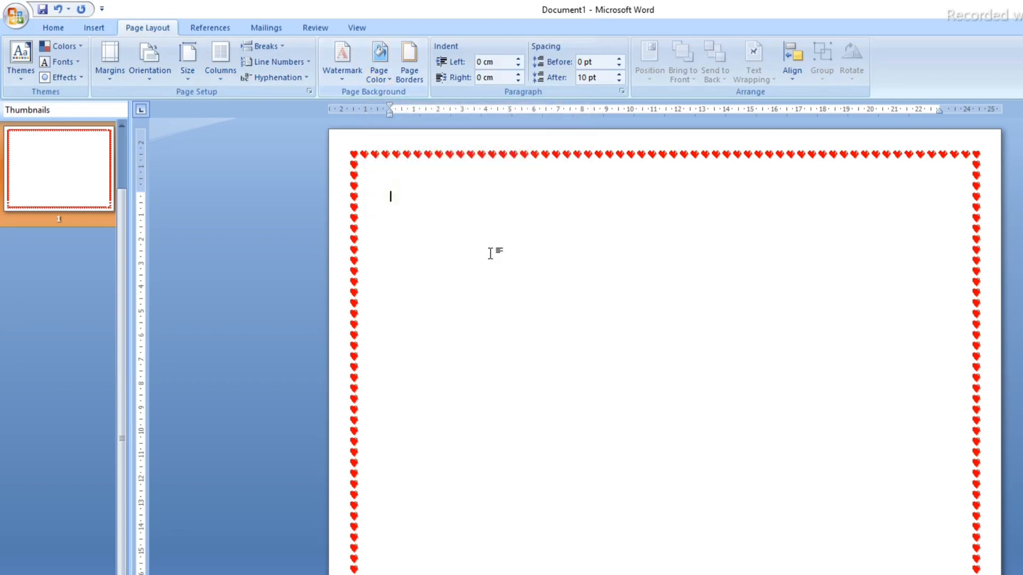
pyautogui.click(380, 61)
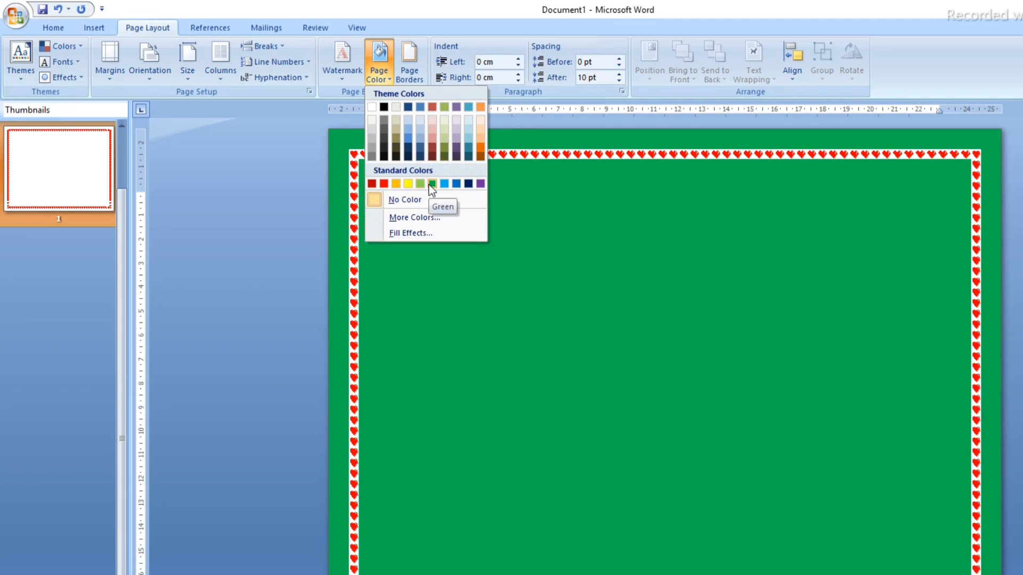
pyautogui.click(432, 184)
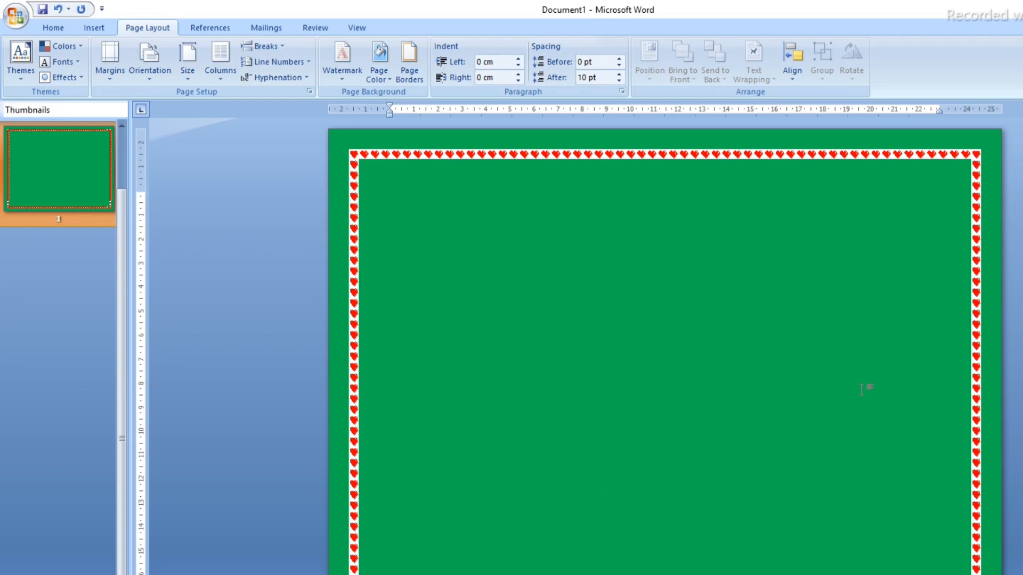
# Change the page colour to the lightest purple tint of the theme colours.
pyautogui.click(378, 75)
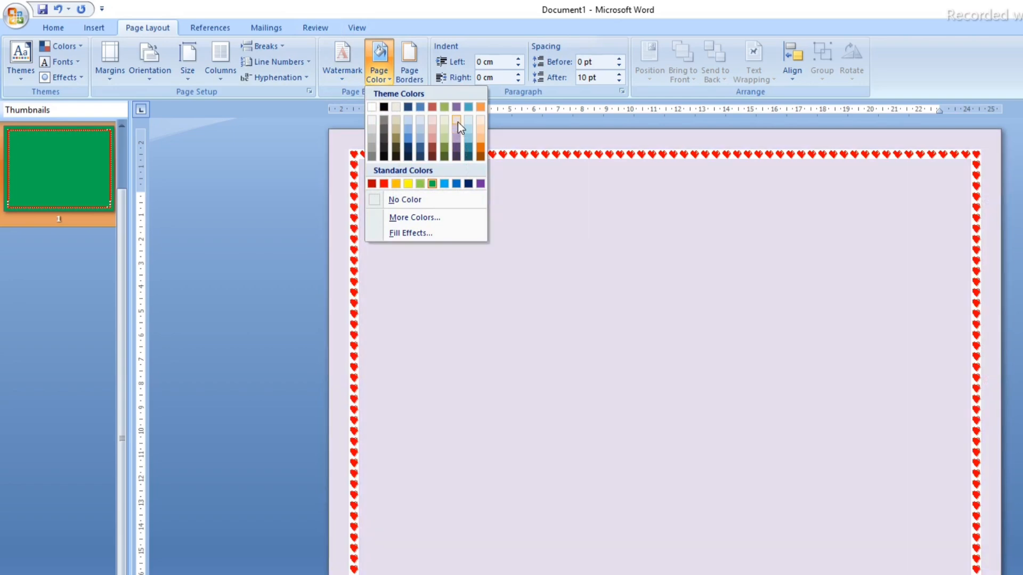
pyautogui.click(458, 122)
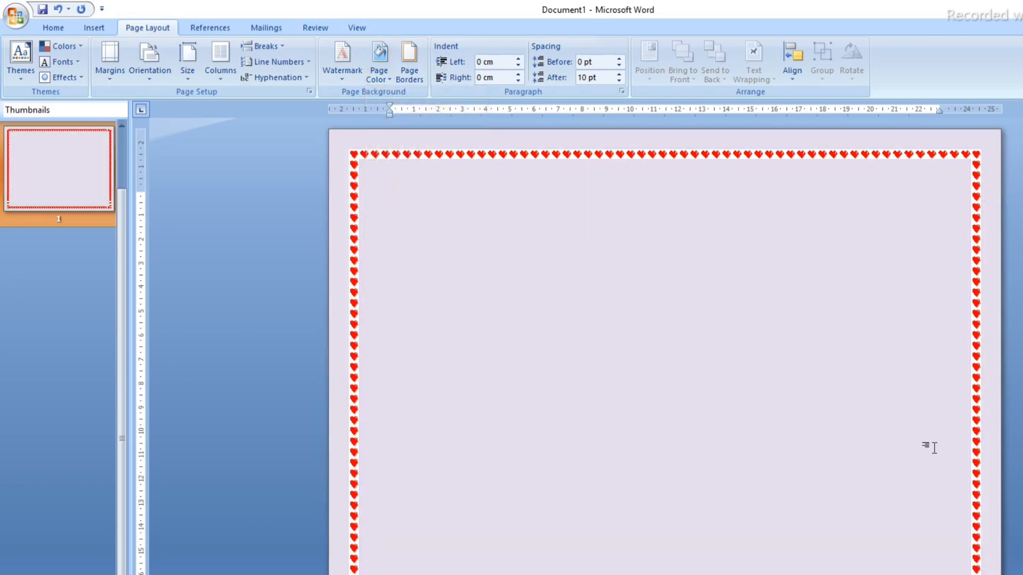